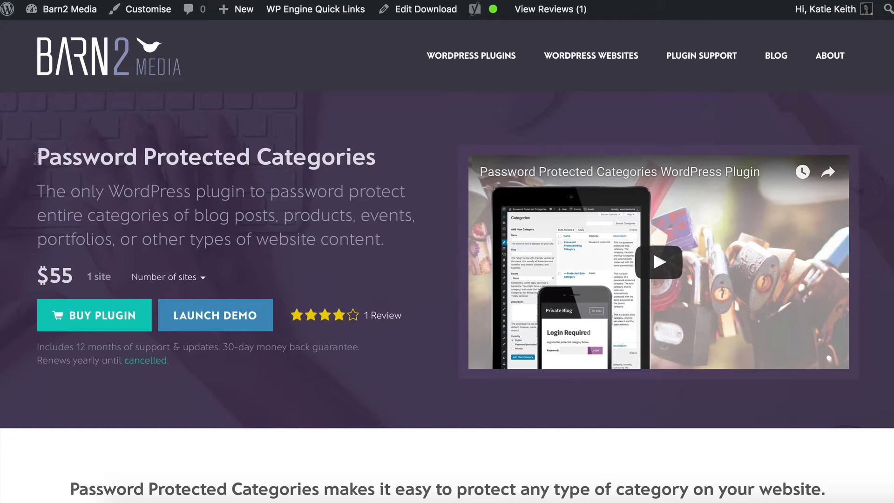
# Highlight the plugin's title and the Password Protected Categories heading for emphasis
pyautogui.moveTo(37, 158); pyautogui.dragTo(412, 167)
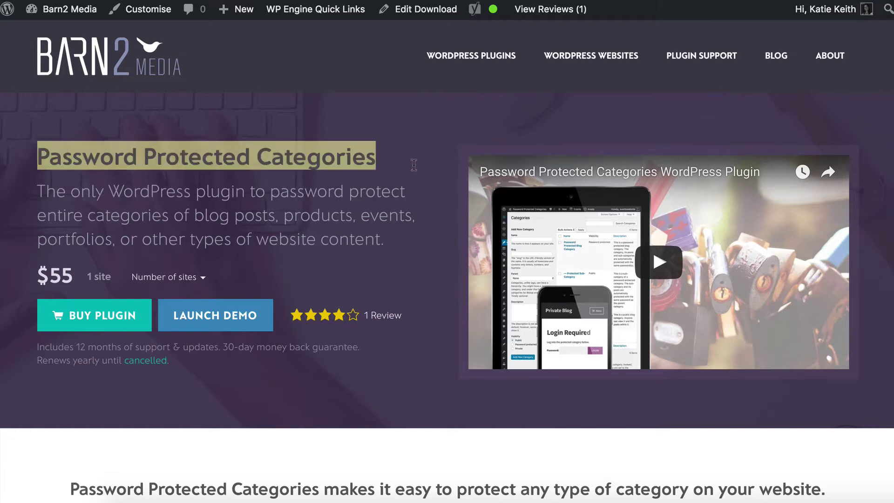
pyautogui.click(413, 164)
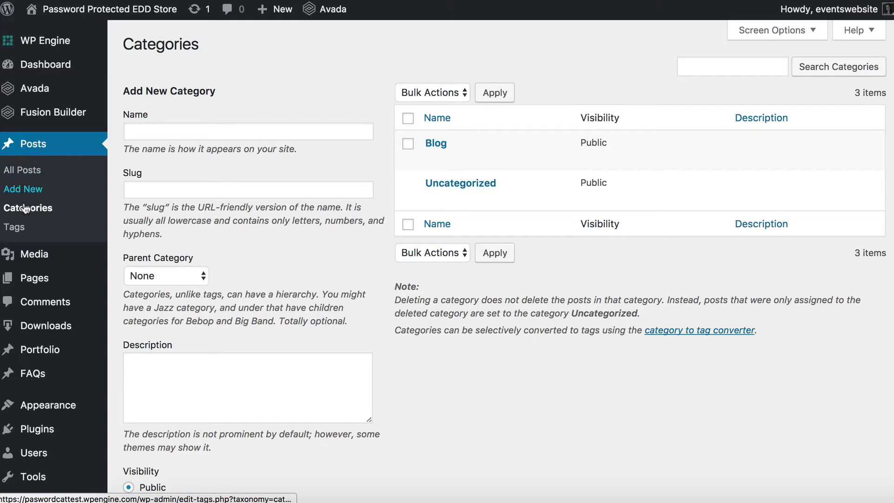
pyautogui.moveTo(45, 331)
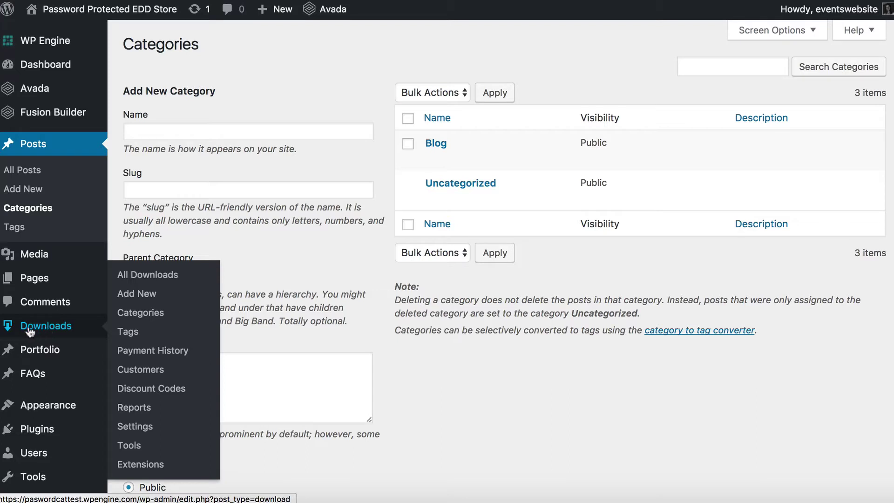
pyautogui.moveTo(46, 353)
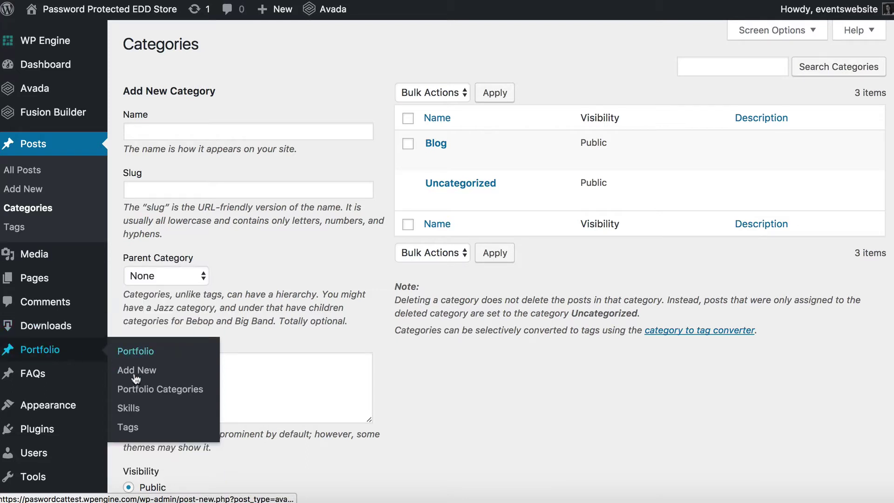
pyautogui.moveTo(33, 386)
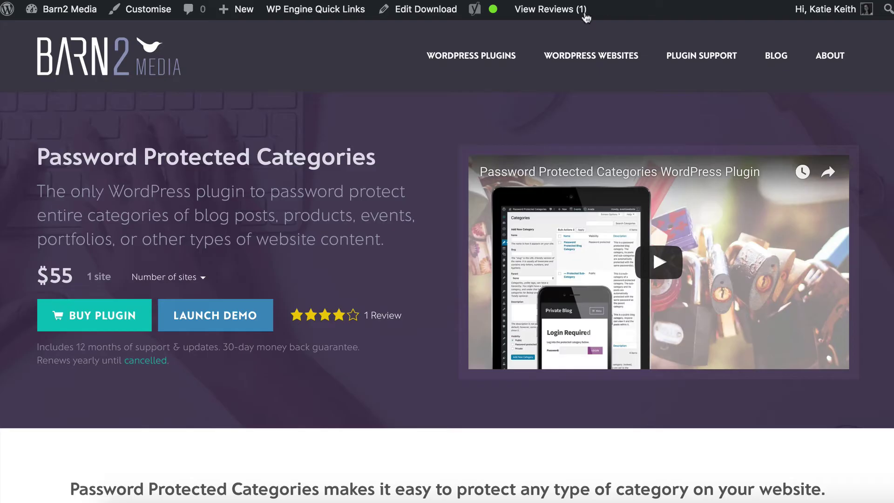
pyautogui.moveTo(471, 60)
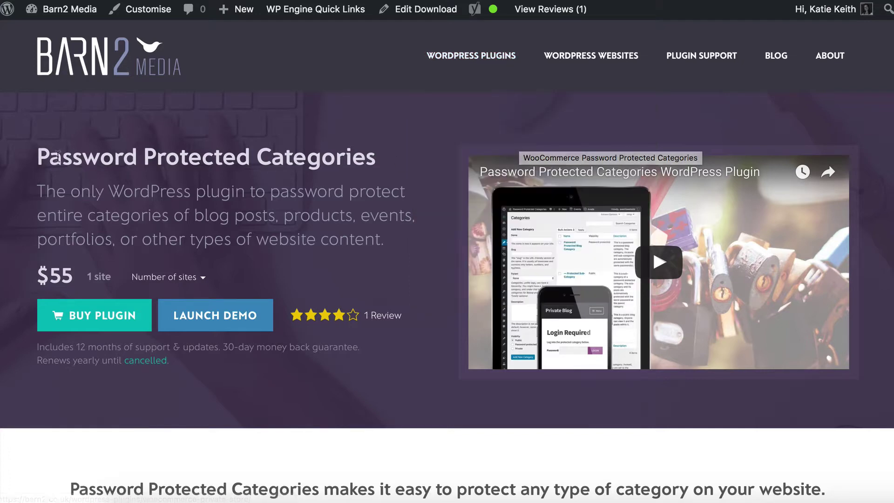
pyautogui.moveTo(39, 156); pyautogui.dragTo(392, 157)
pyautogui.click(375, 163)
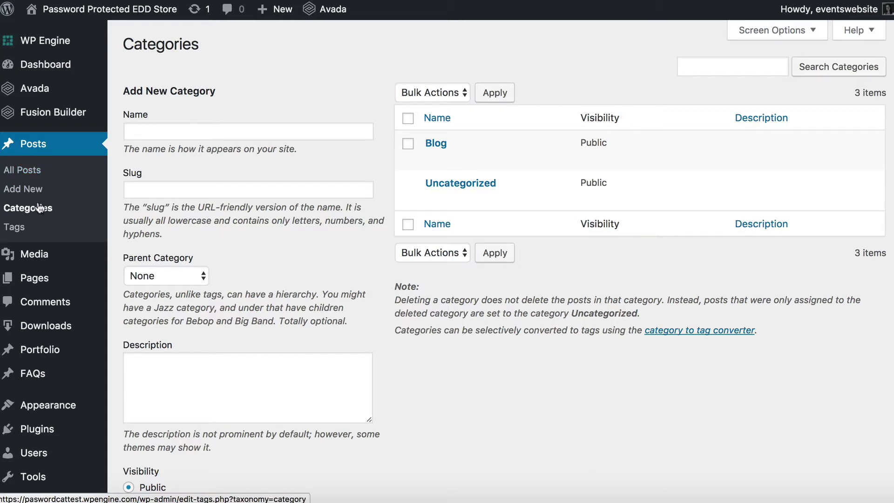
# Enter the new category name 'My Protected Category' with slug my-protected-cat
pyautogui.moveTo(440, 145)
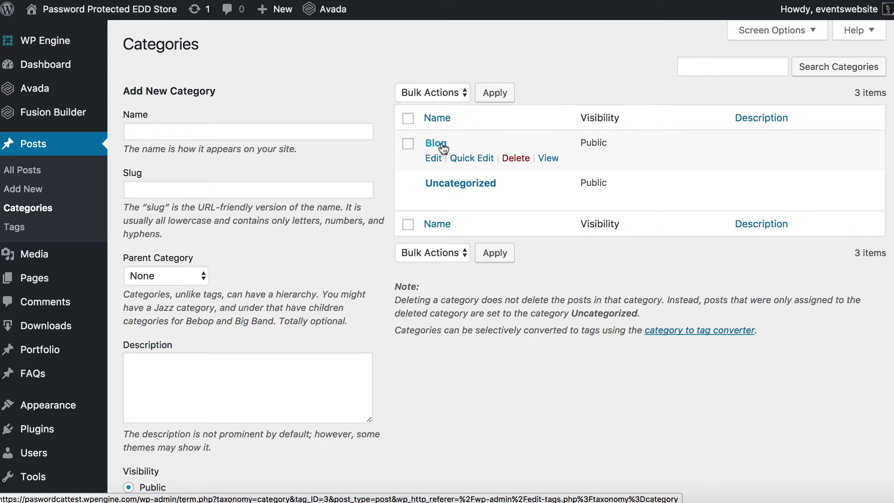
pyautogui.click(190, 131)
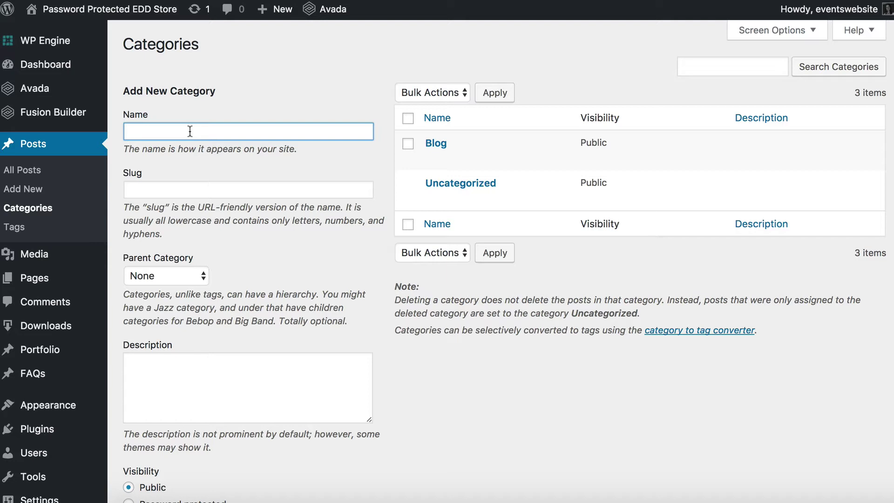
pyautogui.write('My Protected Category')
pyautogui.press('Tab')
pyautogui.write('my')
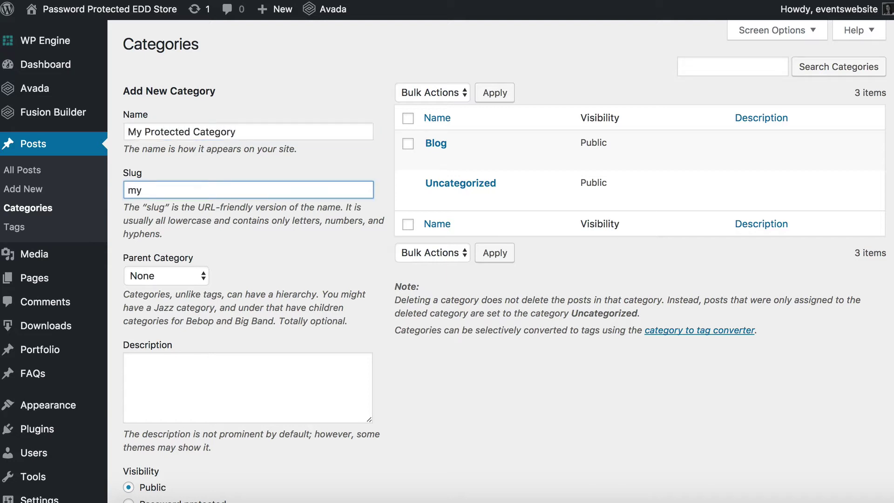
pyautogui.write('-protectedf')
pyautogui.press('BackSpace')
pyautogui.write('-a')
pyautogui.write('at')
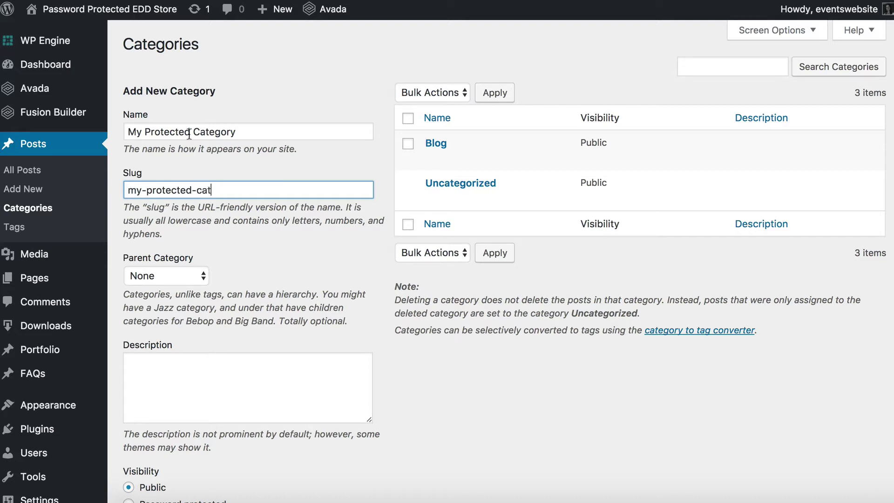
pyautogui.scroll(-3, 185, 244)
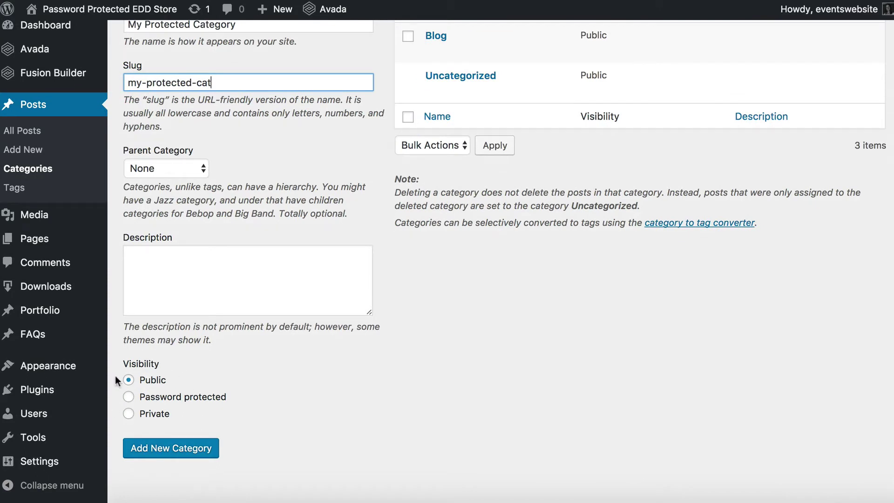
# Set the category's visibility to Password protected with two access passwords, and add it
pyautogui.click(129, 397)
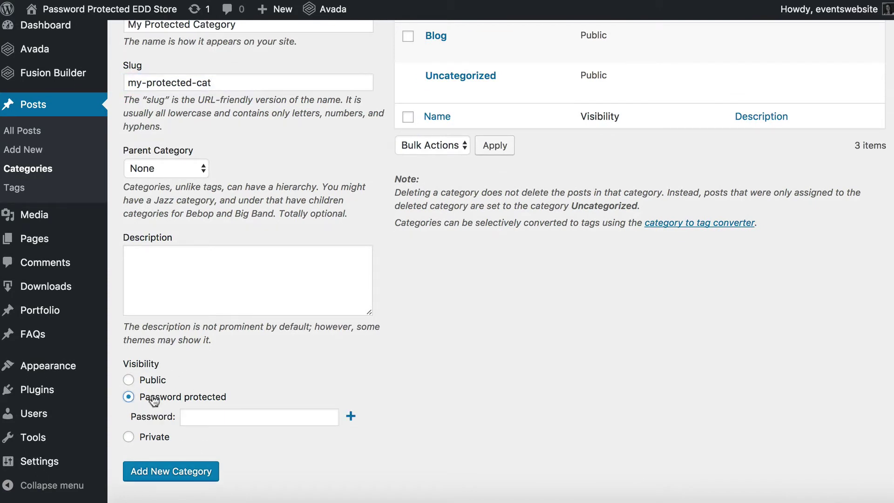
pyautogui.click(210, 412)
pyautogui.write('pass123')
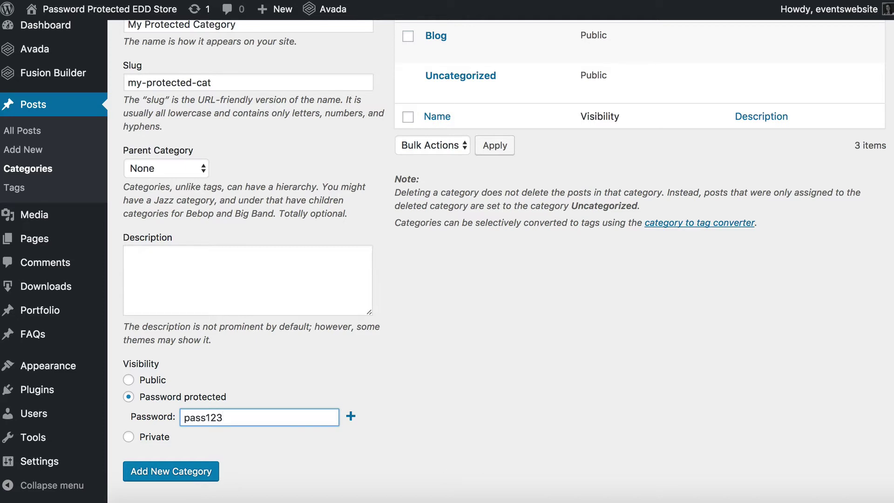
pyautogui.click(350, 416)
pyautogui.click(240, 439)
pyautogui.write('pass456')
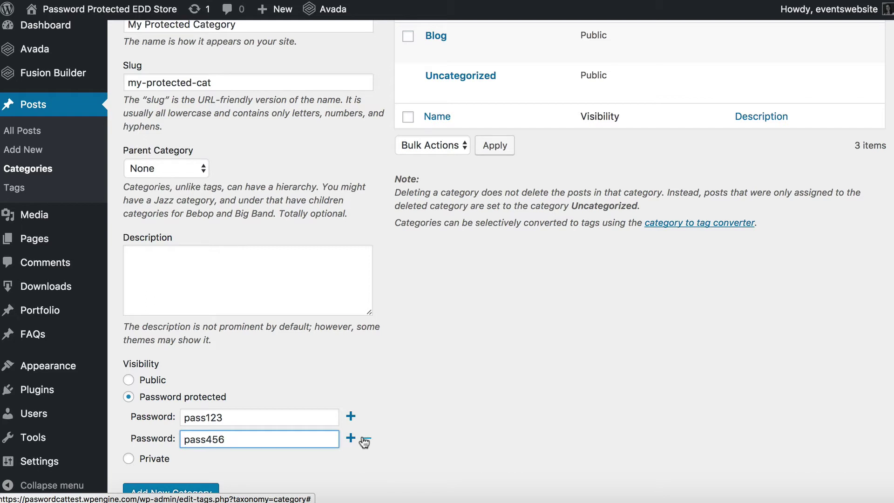
pyautogui.scroll(-3, 365, 442)
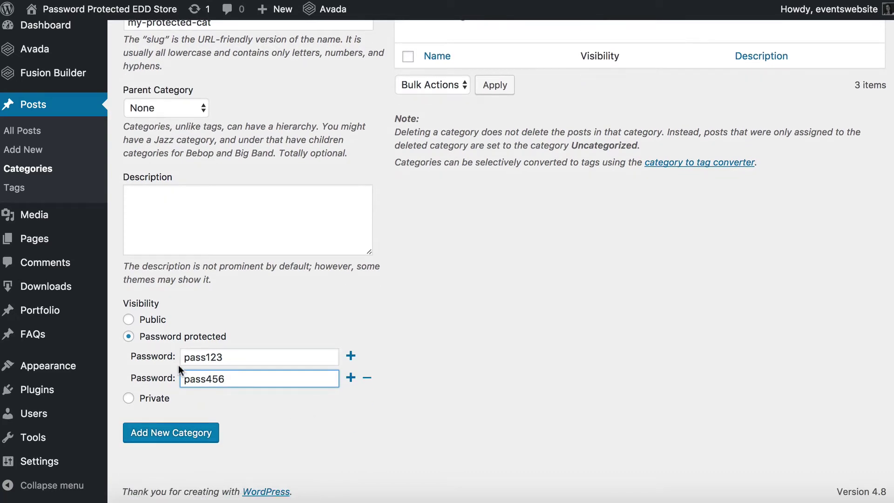
pyautogui.click(176, 434)
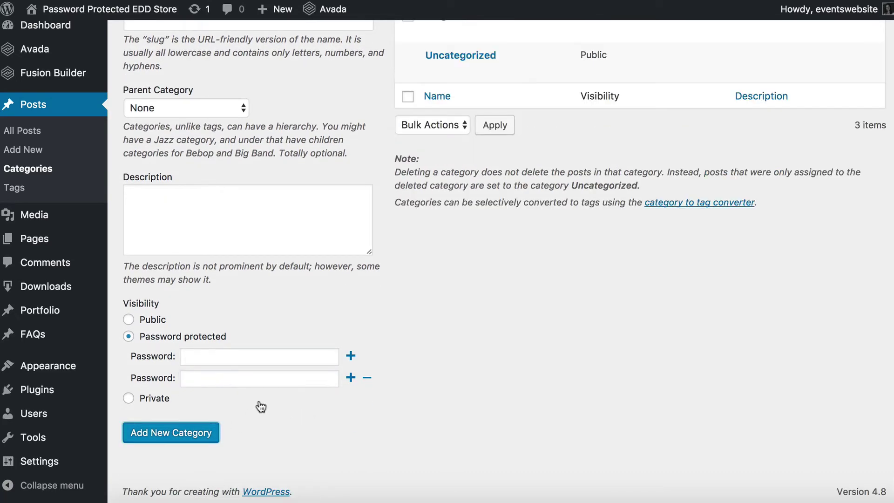
pyautogui.scroll(4, 445, 324)
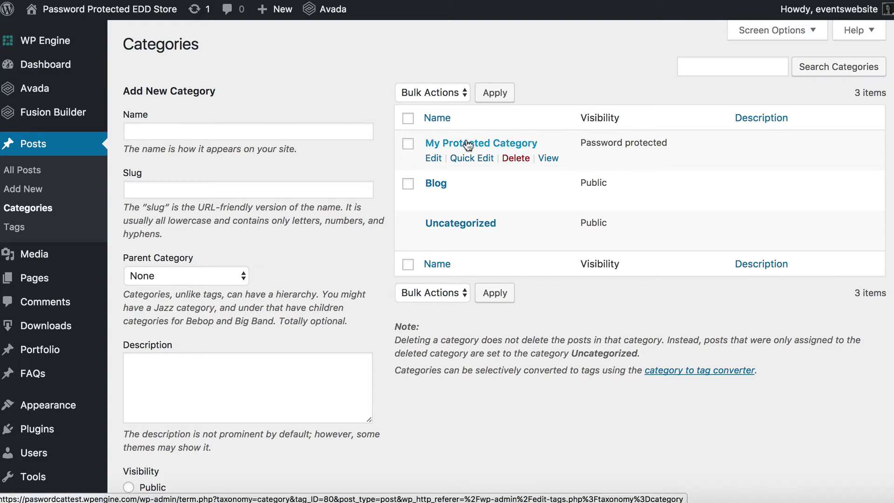
# Name a new category 'Protected Sub Category' with slug protect-sub
pyautogui.moveTo(668, 142); pyautogui.dragTo(580, 141)
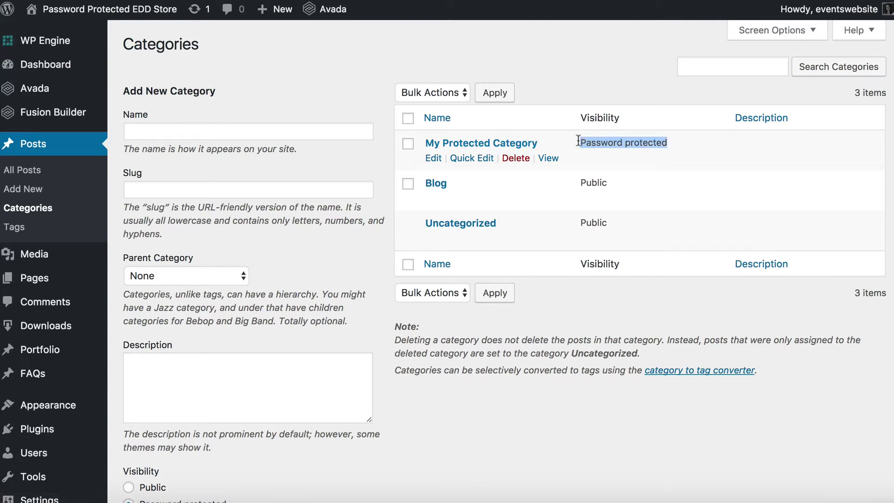
pyautogui.click(222, 133)
pyautogui.write('Protected Sub Category')
pyautogui.press('Tab')
pyautogui.write('protect-sub')
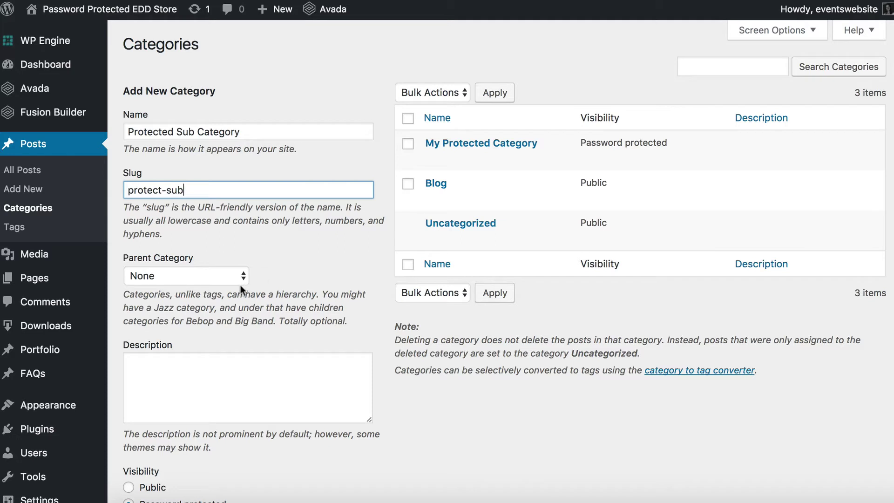
# Set its parent to My Protected Category, keep it Public, and create it
pyautogui.click(223, 277)
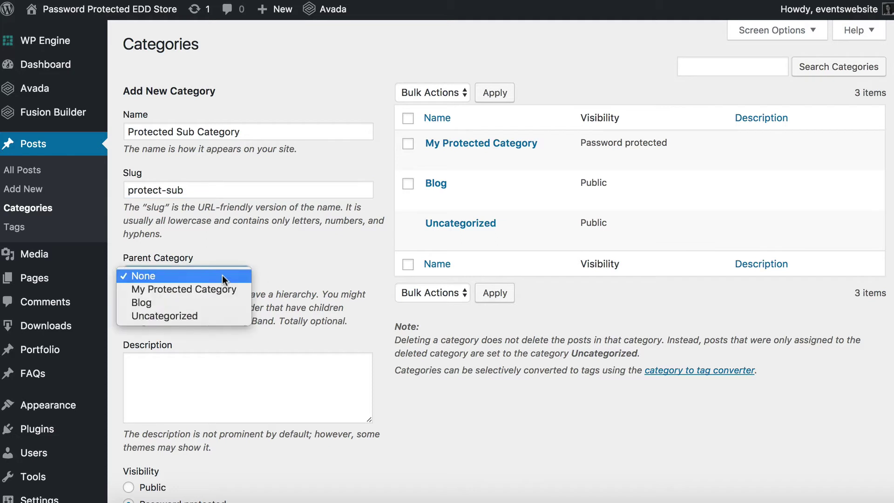
pyautogui.click(186, 292)
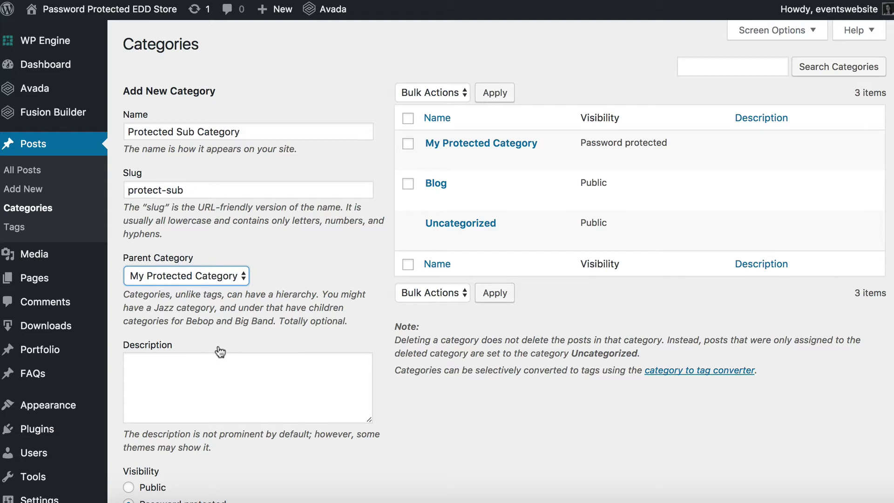
pyautogui.scroll(-4, 219, 347)
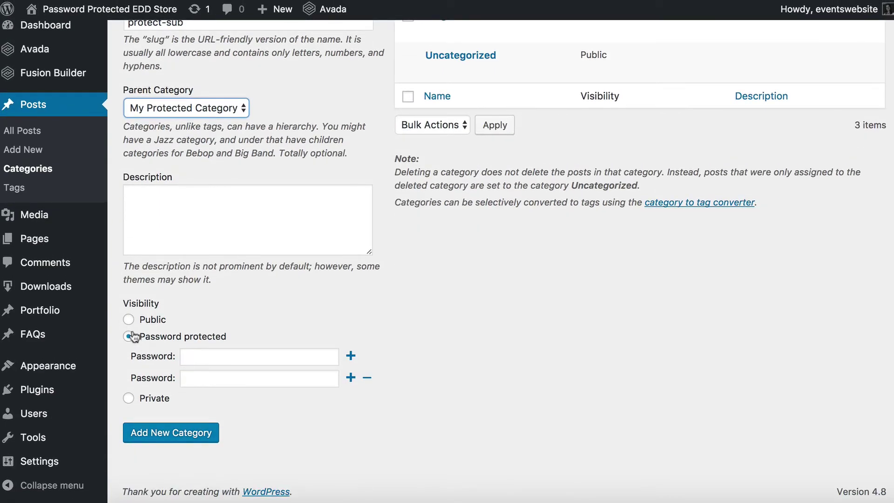
pyautogui.click(129, 319)
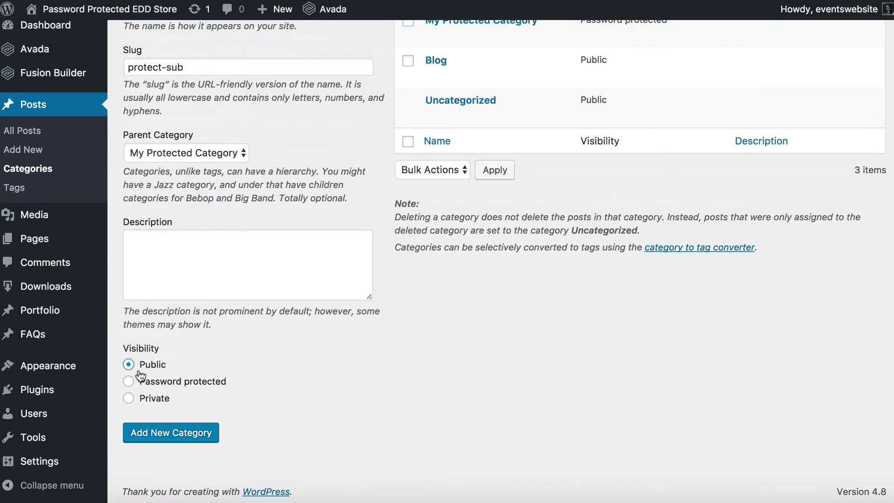
pyautogui.click(187, 442)
pyautogui.scroll(4, 543, 335)
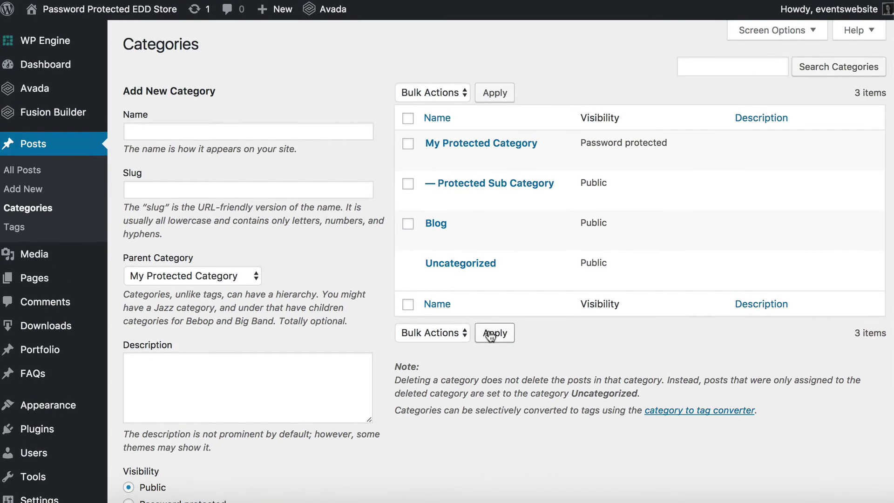
pyautogui.moveTo(572, 147)
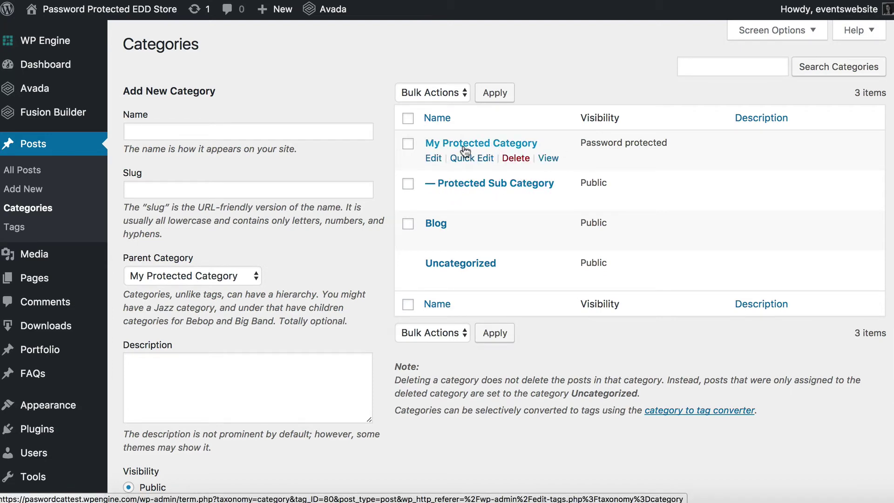
pyautogui.moveTo(581, 142); pyautogui.dragTo(675, 142)
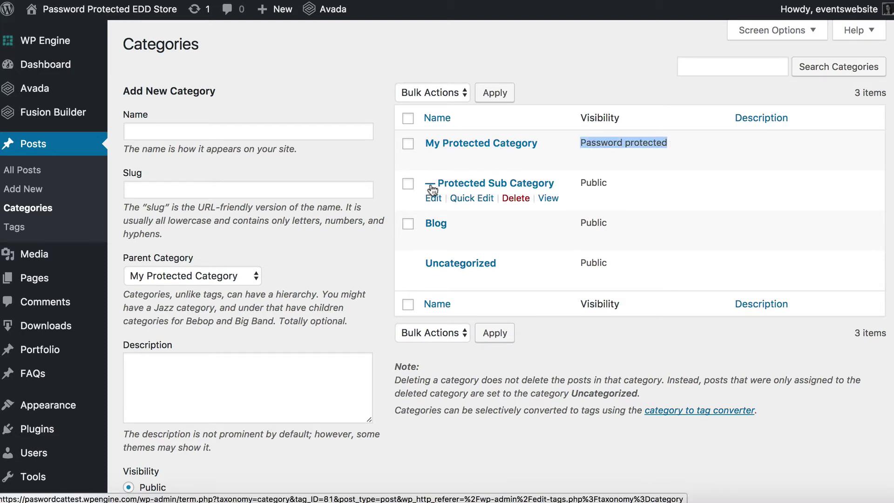
# Preview Protected Sub Category's password page on the live site, then return to the categories list
pyautogui.click(548, 198)
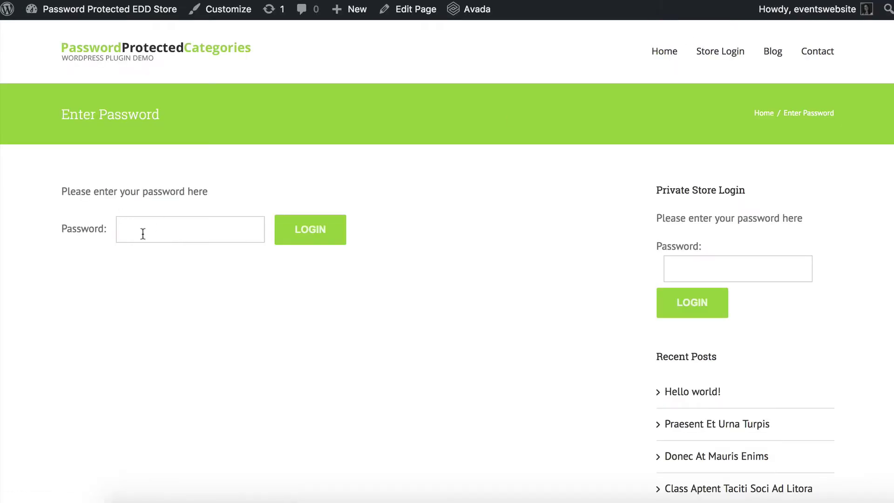
pyautogui.click(145, 232)
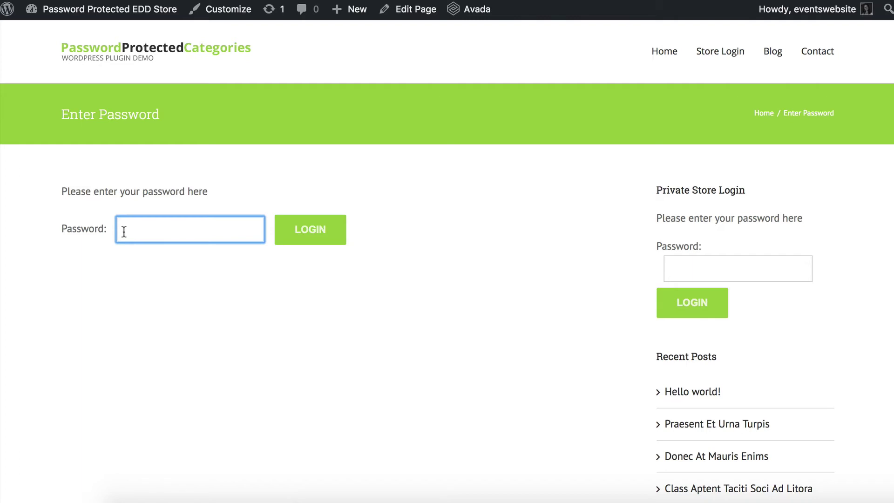
pyautogui.hotkey('alt', 'Left')
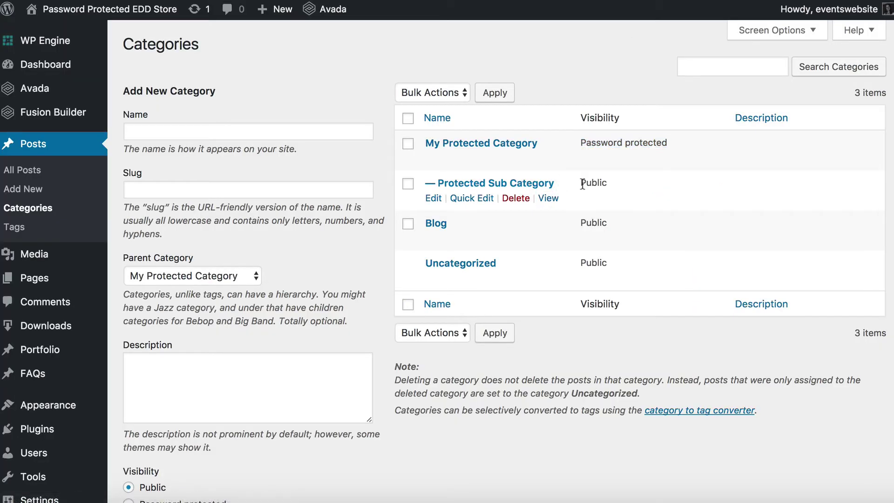
# Highlight the Password protected status, then go to the All Posts list
pyautogui.tripleClick(631, 142)
pyautogui.click(674, 142)
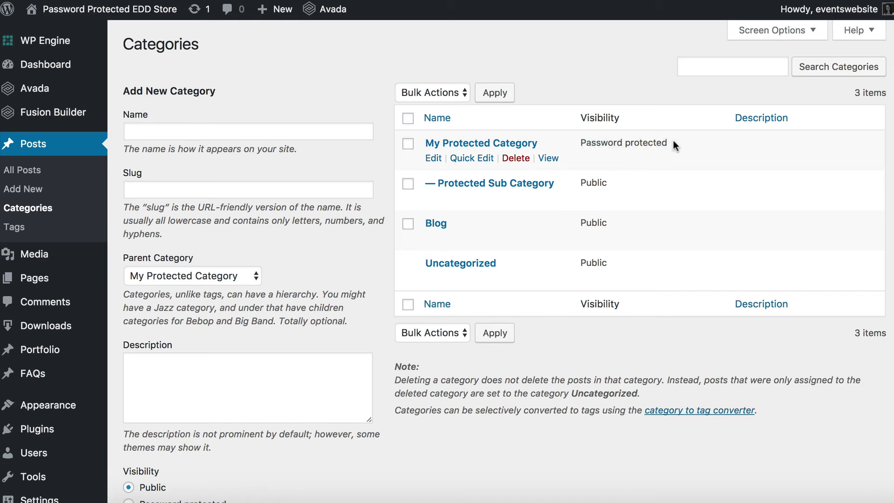
pyautogui.click(20, 175)
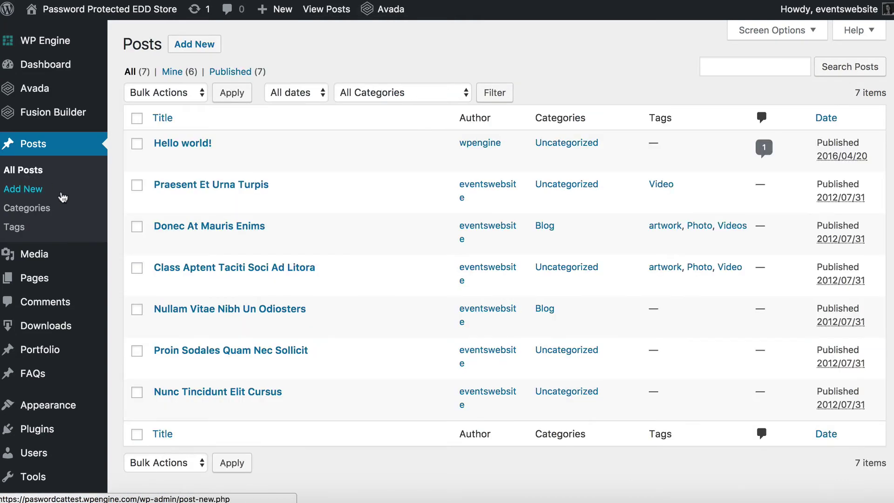
# Move Hello world! from Uncategorized into My Protected Category and Protected Sub Category
pyautogui.moveTo(179, 144)
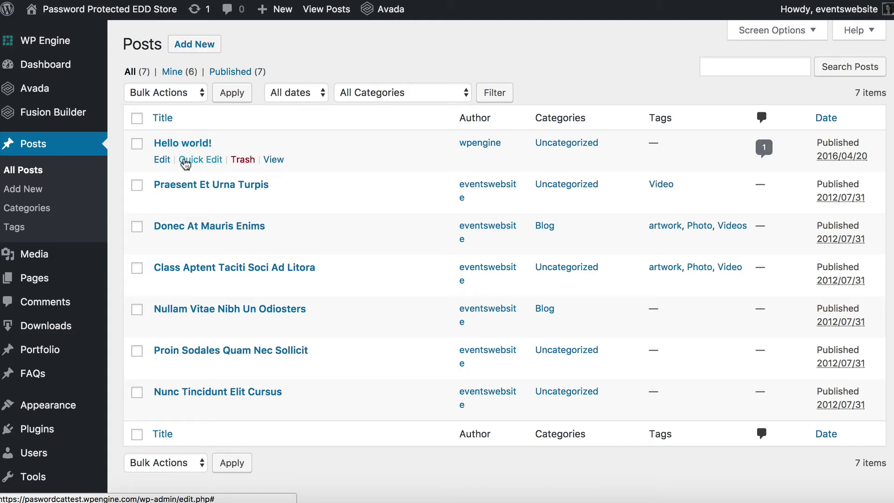
pyautogui.click(186, 161)
pyautogui.click(443, 228)
pyautogui.click(443, 187)
pyautogui.click(455, 208)
pyautogui.click(855, 286)
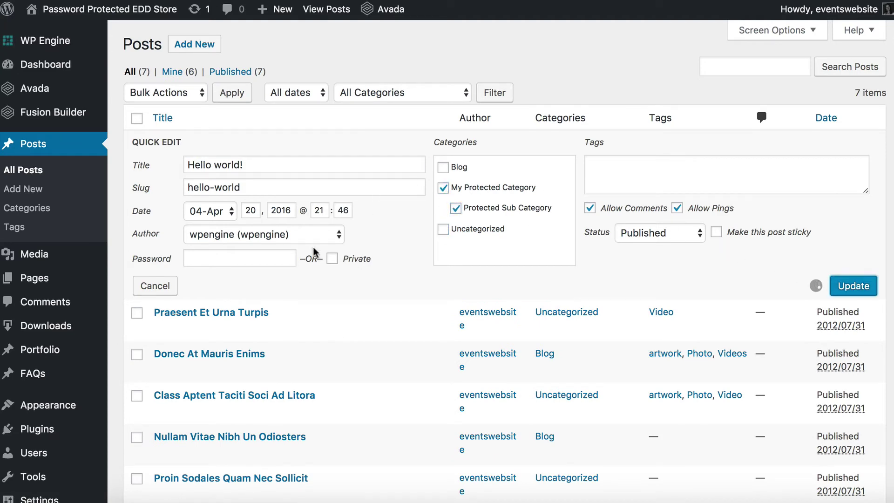
# Refile Praesent Et Urna Turpis under Protected Sub Category and Class Aptent Taciti Soci Ad Litora under My Protected Category
pyautogui.click(200, 210)
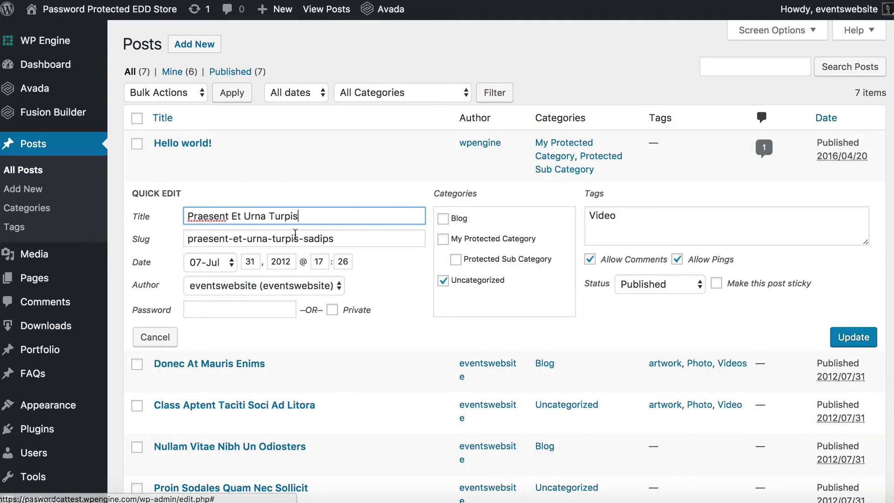
pyautogui.click(456, 259)
pyautogui.click(443, 280)
pyautogui.click(854, 338)
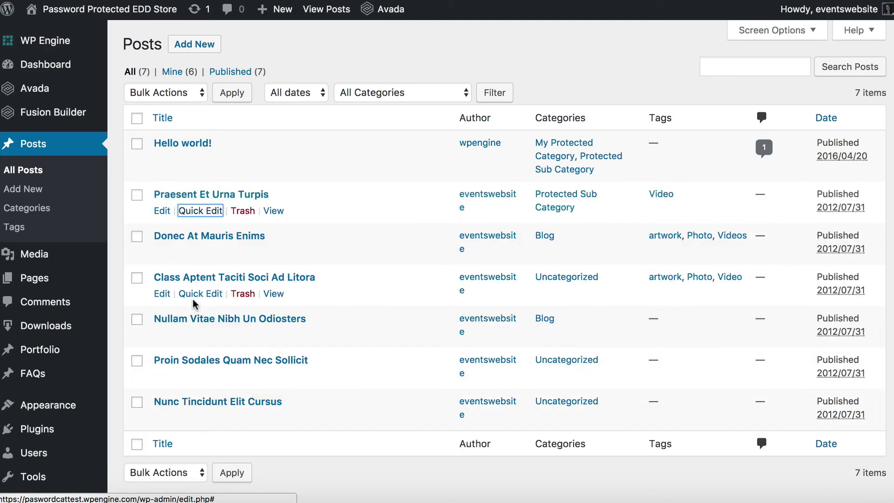
pyautogui.click(200, 293)
pyautogui.click(443, 323)
pyautogui.click(443, 363)
pyautogui.click(845, 419)
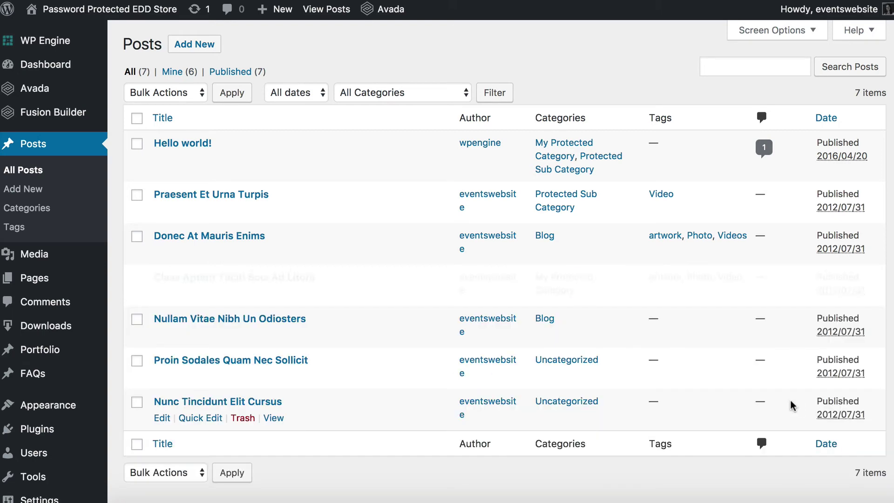
# Refile Proin Sodales Quam Nec Sollicit under Protected Sub Category and Nunc Tincidunt Elit Cursus under both protected categories
pyautogui.click(191, 377)
pyautogui.click(456, 425)
pyautogui.click(443, 445)
pyautogui.scroll(-2, 667, 440)
pyautogui.click(843, 450)
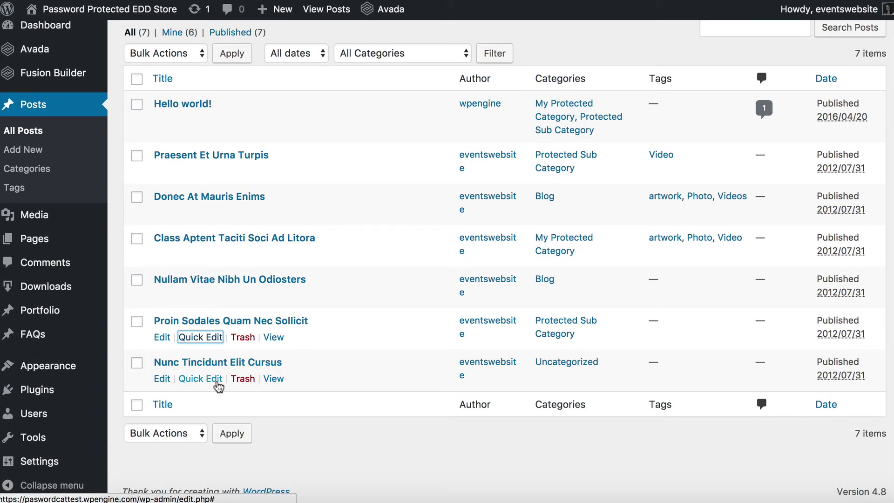
pyautogui.click(200, 379)
pyautogui.scroll(-1, 531, 423)
pyautogui.click(443, 392)
pyautogui.click(444, 435)
pyautogui.click(456, 413)
pyautogui.click(856, 492)
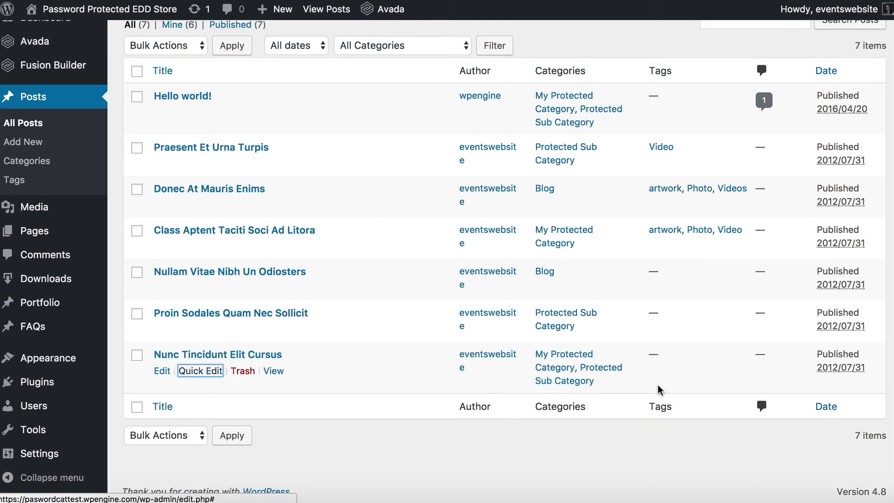
pyautogui.scroll(1, 638, 379)
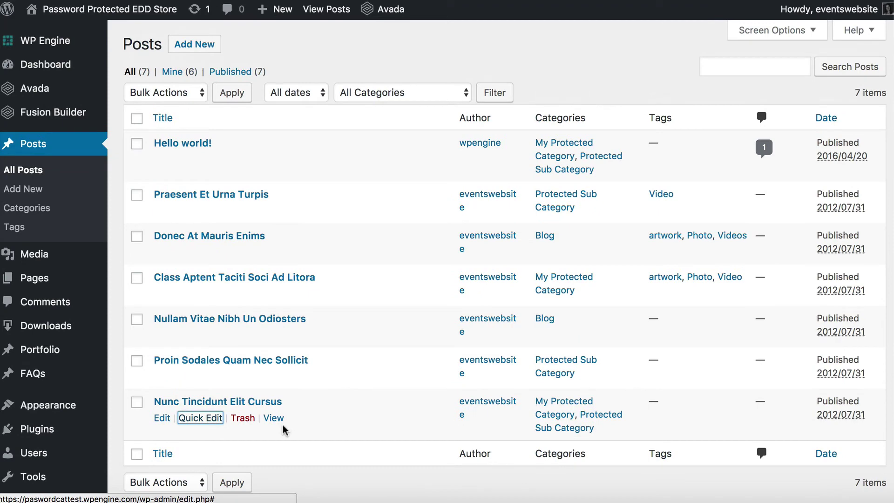
# Return to Posts > Categories and view My Protected Category on the live site
pyautogui.click(272, 418)
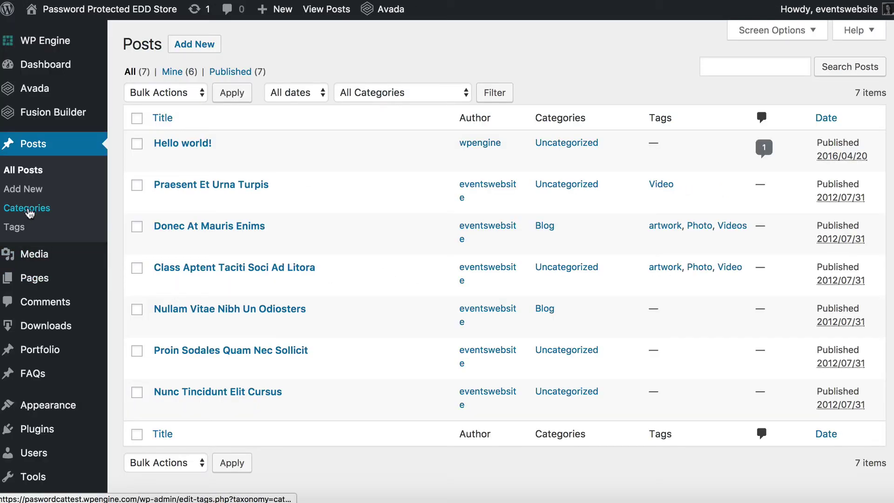
pyautogui.click(29, 212)
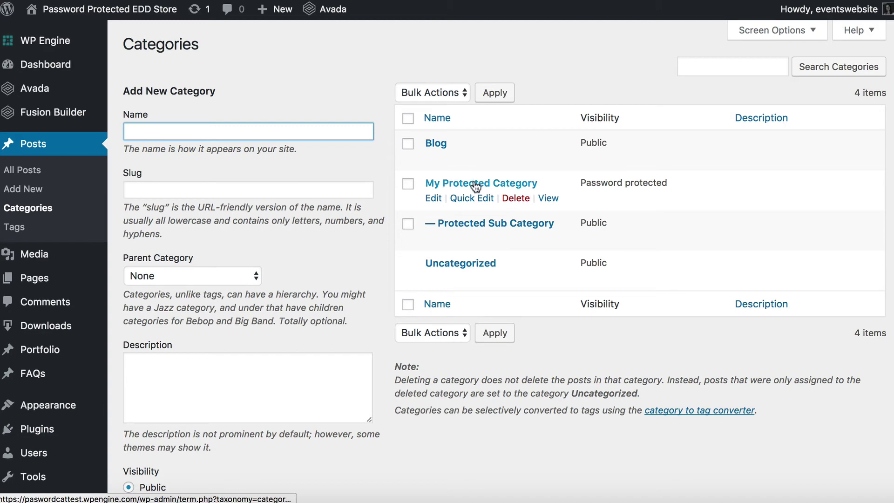
pyautogui.click(552, 201)
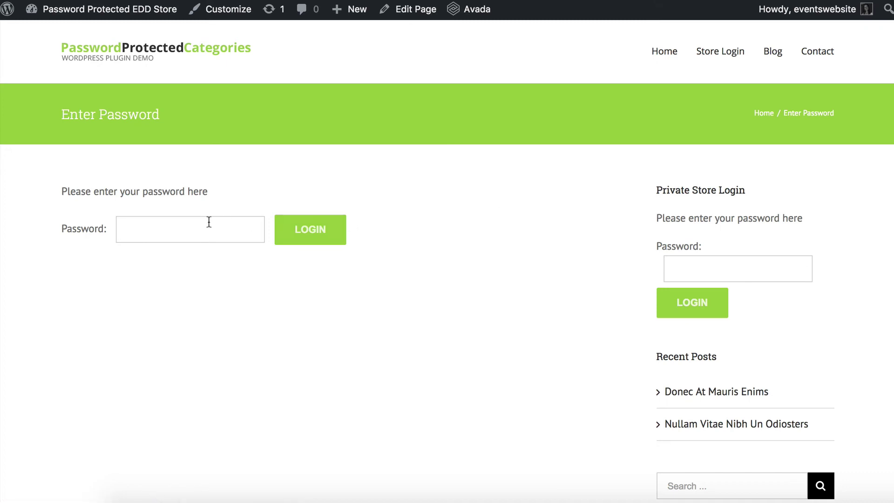
# Enter the category password, log in, and scroll through the My Protected Category archive
pyautogui.click(206, 222)
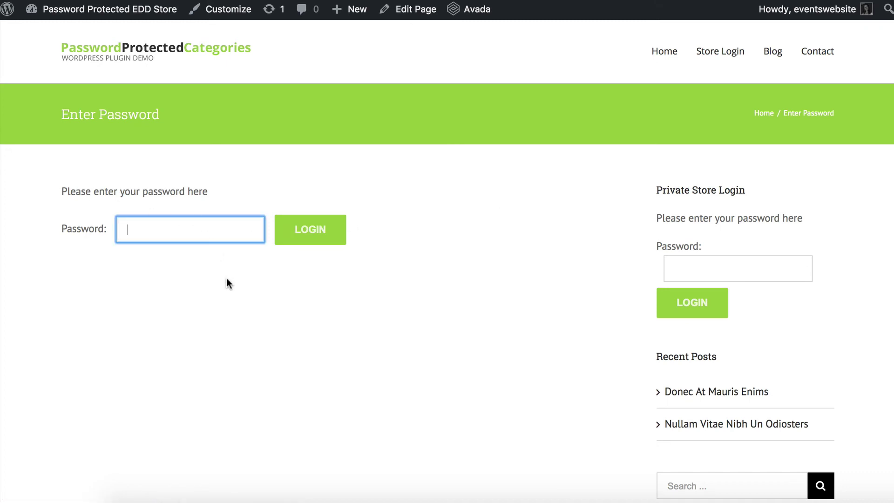
pyautogui.write('demo')
pyautogui.click(303, 232)
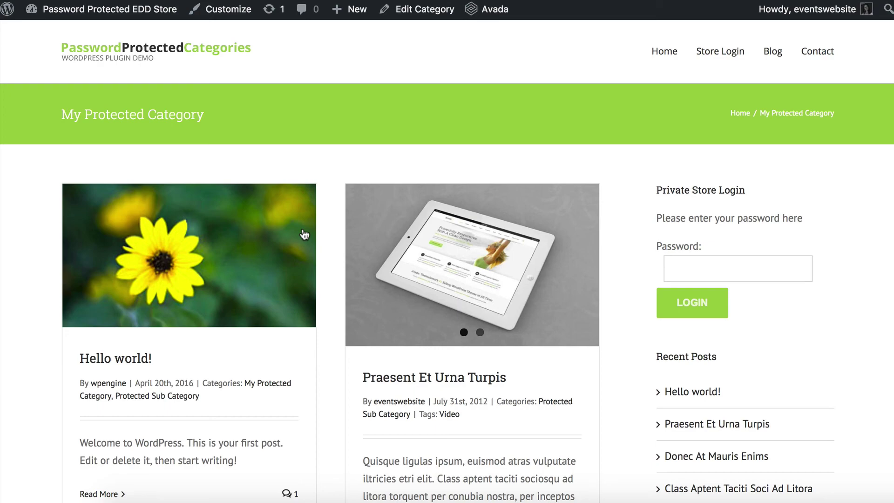
pyautogui.scroll(-15, 302, 233)
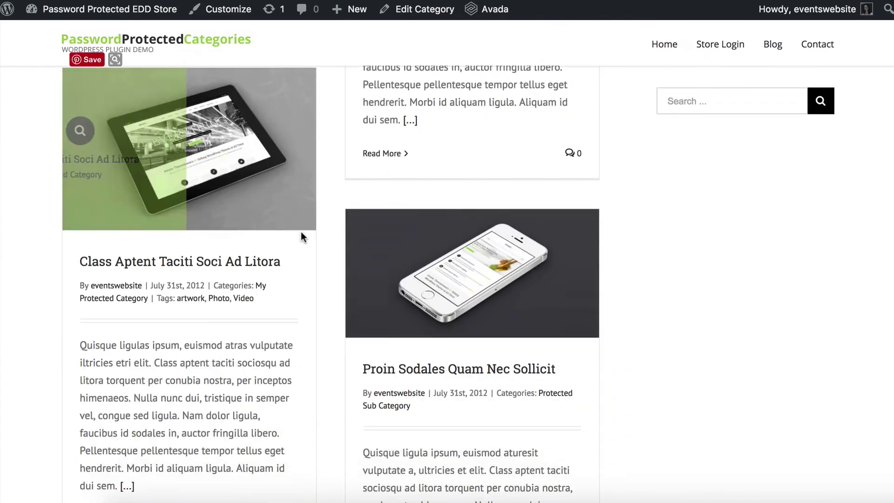
pyautogui.scroll(15, 301, 233)
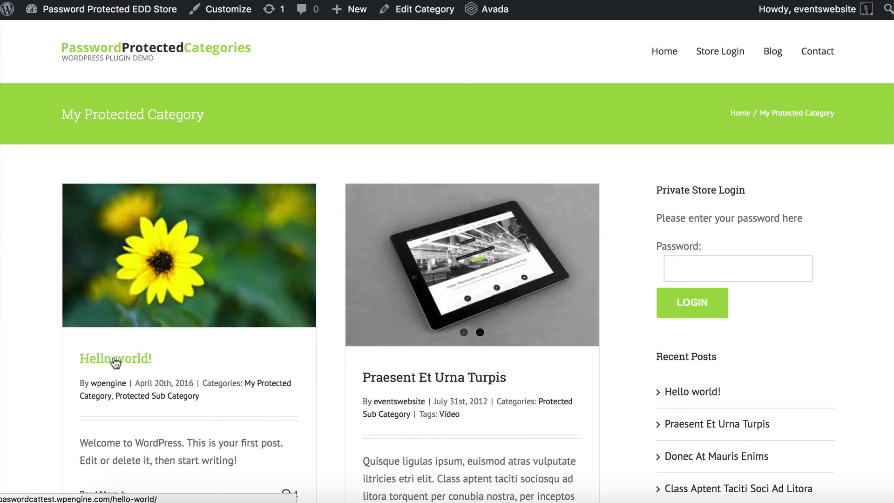
# Open the Hello world! post from the archive and scroll through the full post
pyautogui.click(203, 343)
pyautogui.scroll(-8, 209, 343)
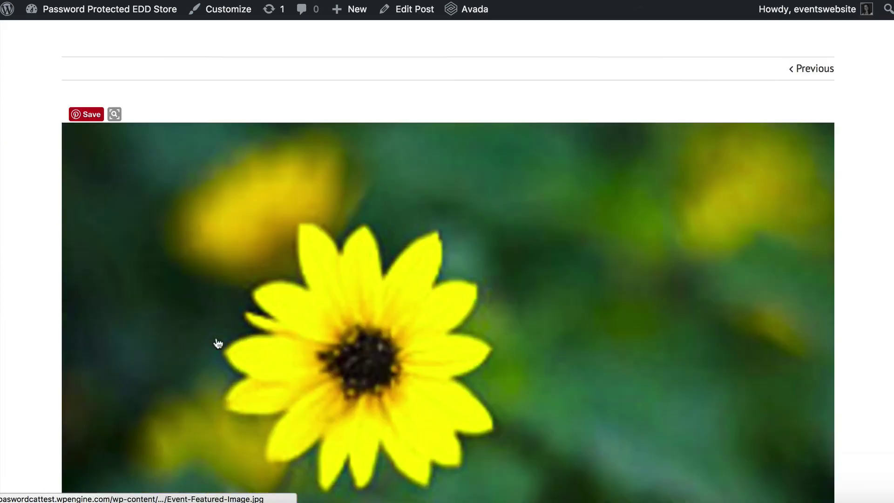
pyautogui.scroll(-4, 218, 344)
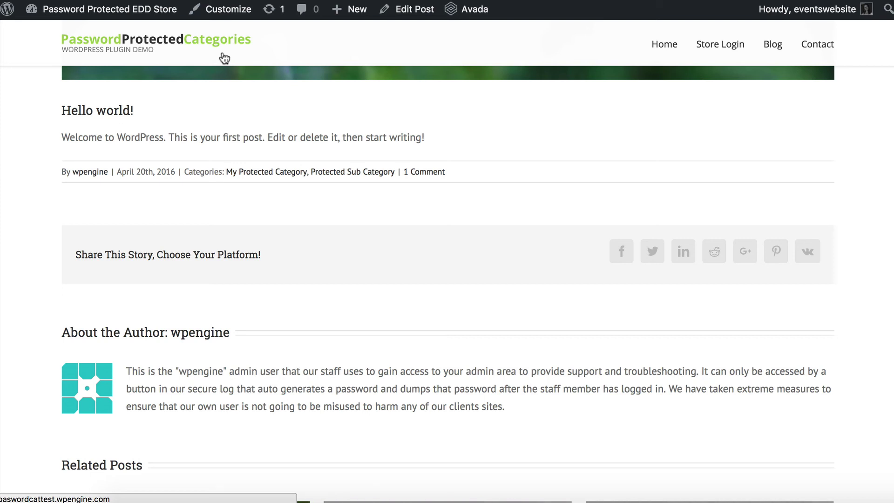
pyautogui.scroll(-1, 249, 135)
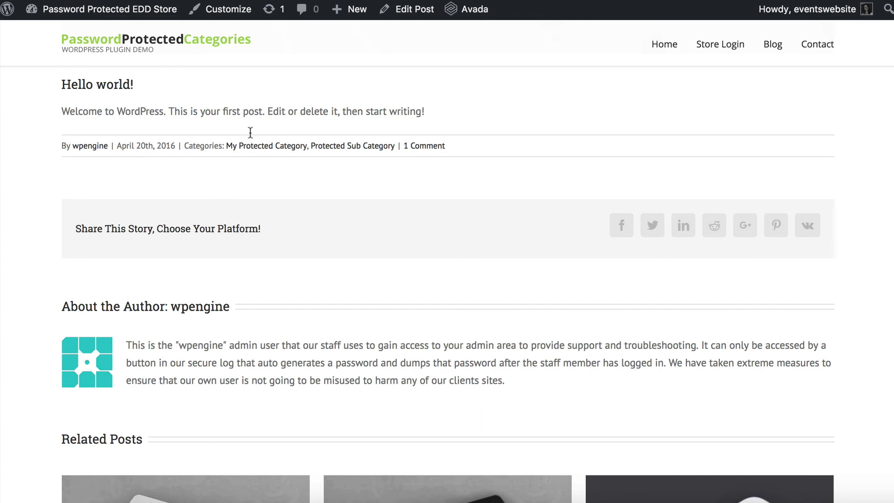
pyautogui.scroll(5, 251, 133)
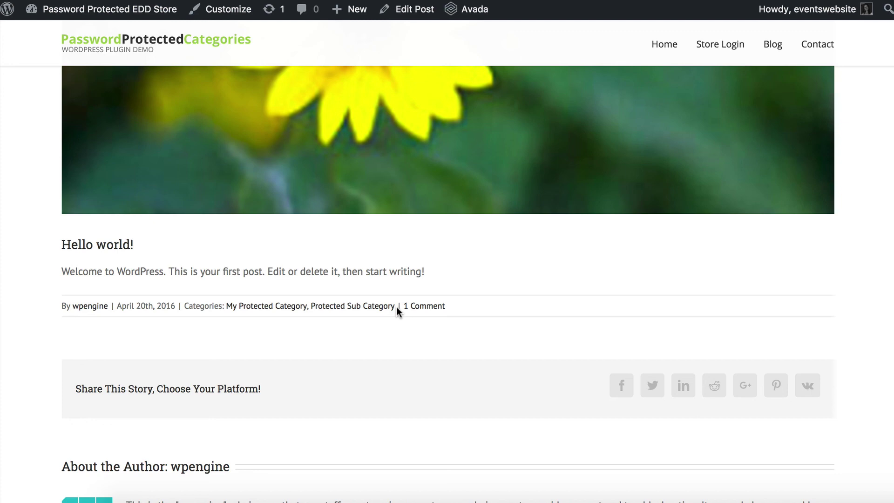
pyautogui.scroll(3, 398, 307)
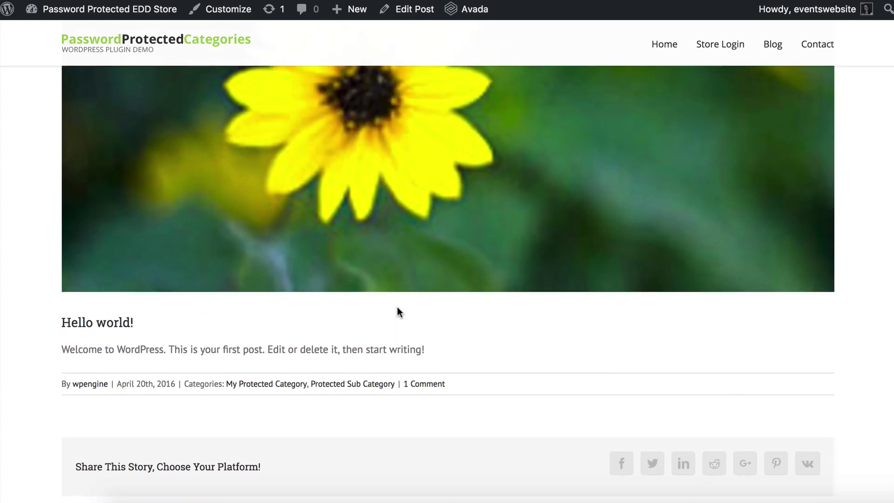